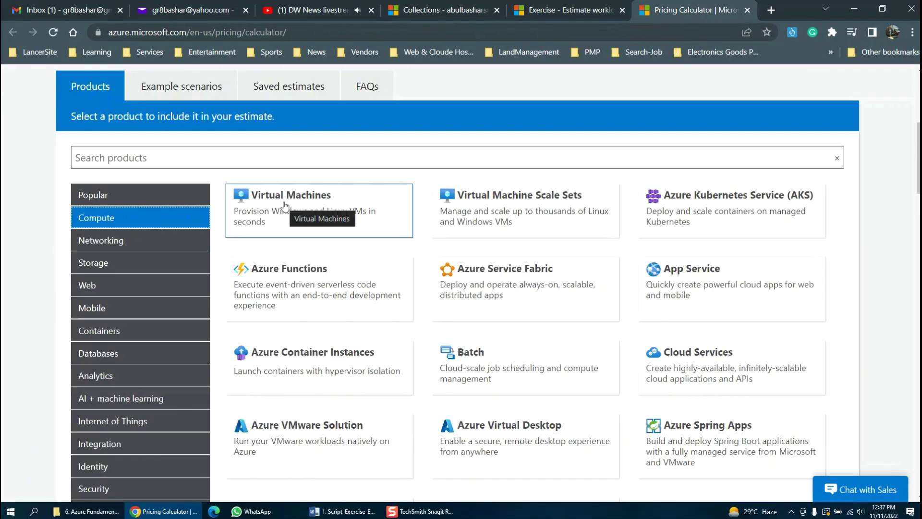
Add Virtual Machines from the Compute products to the estimate.
click(285, 206)
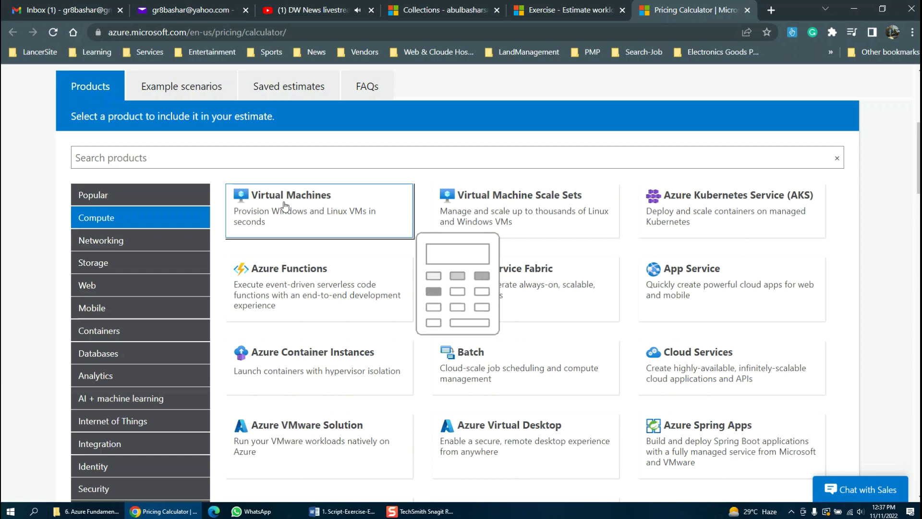
click(285, 205)
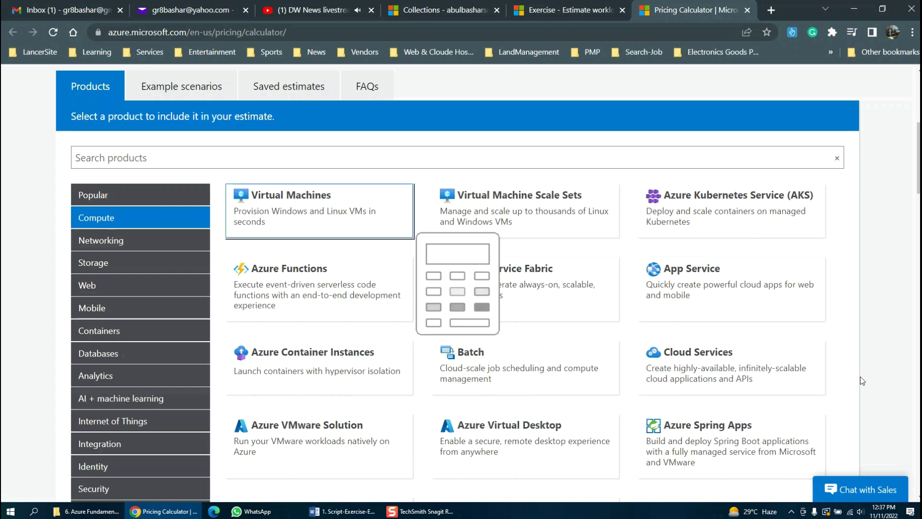
click(285, 206)
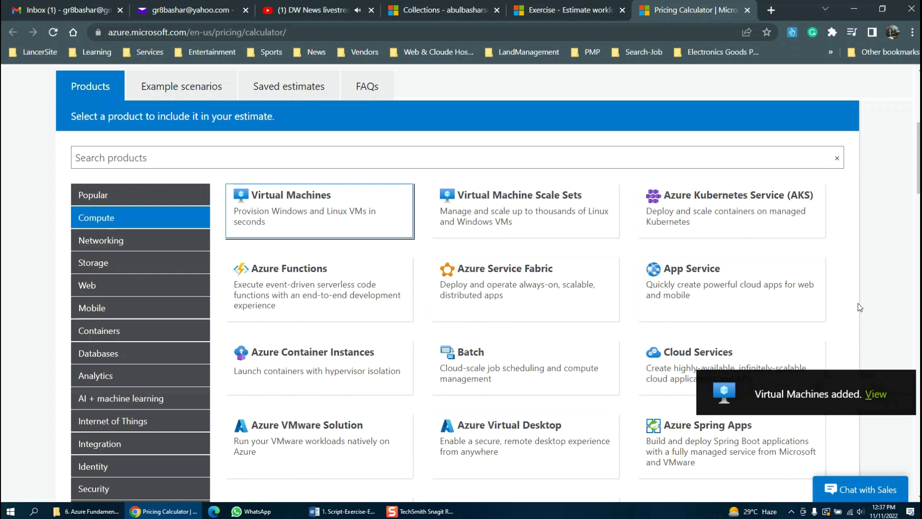
Add Application Gateway from the Networking products and Azure SQL Database from the Databases products to the estimate.
scroll(610, 383, down, 1)
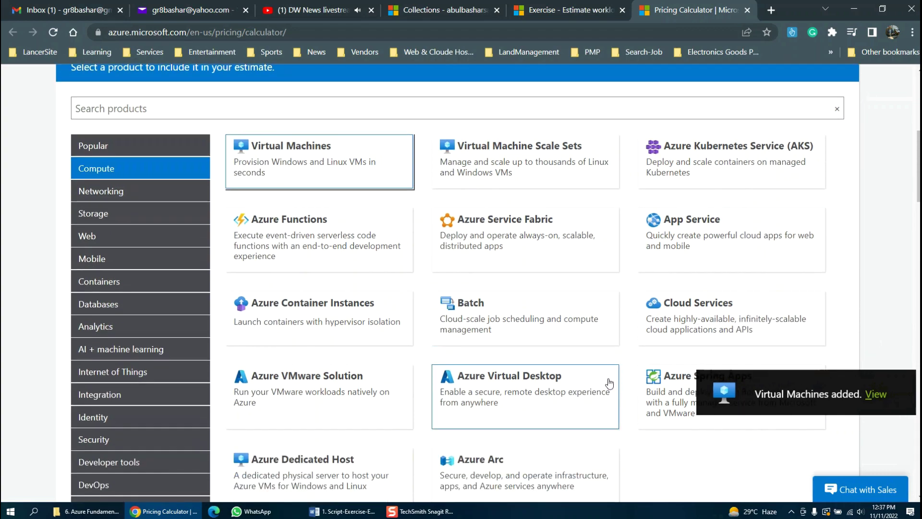
scroll(610, 383, down, 4)
scroll(99, 306, up, 6)
click(100, 306)
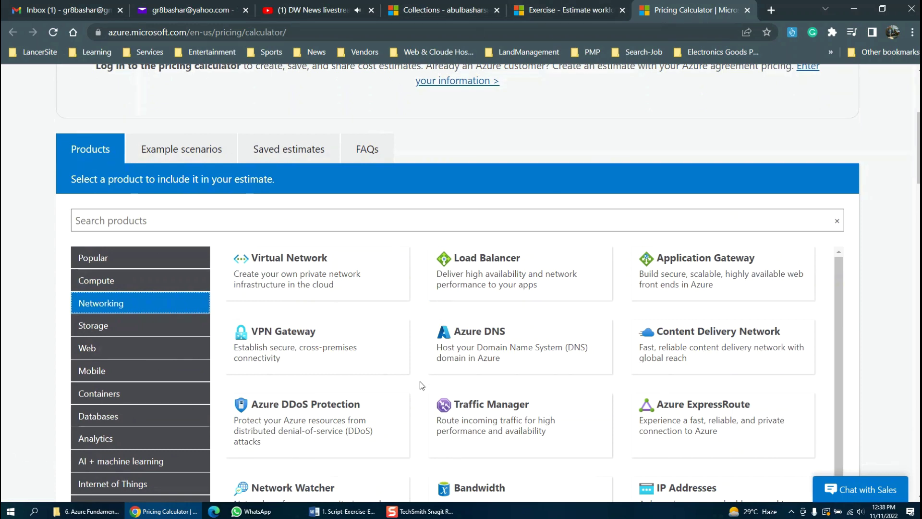
click(688, 277)
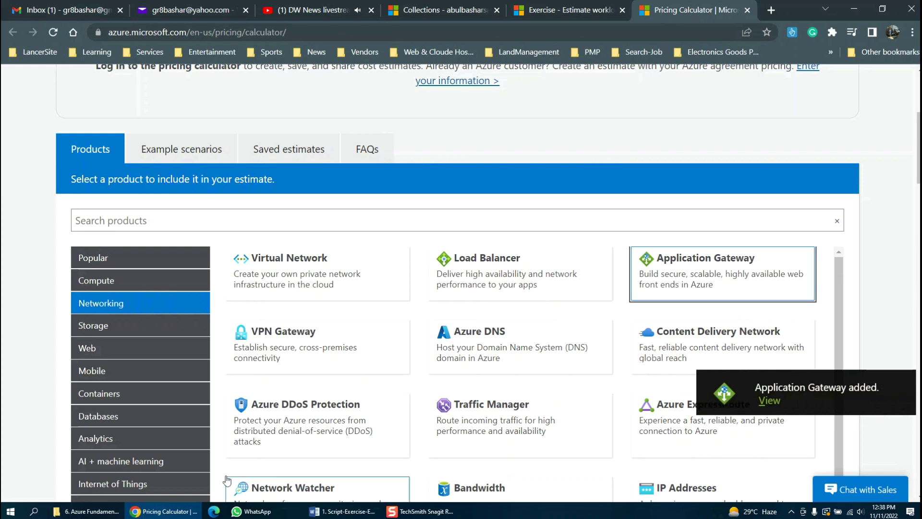
click(109, 418)
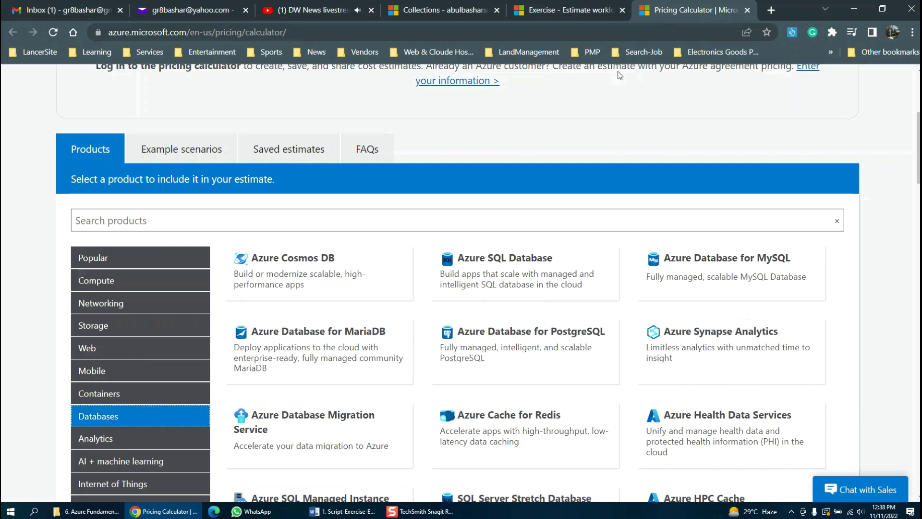
click(497, 264)
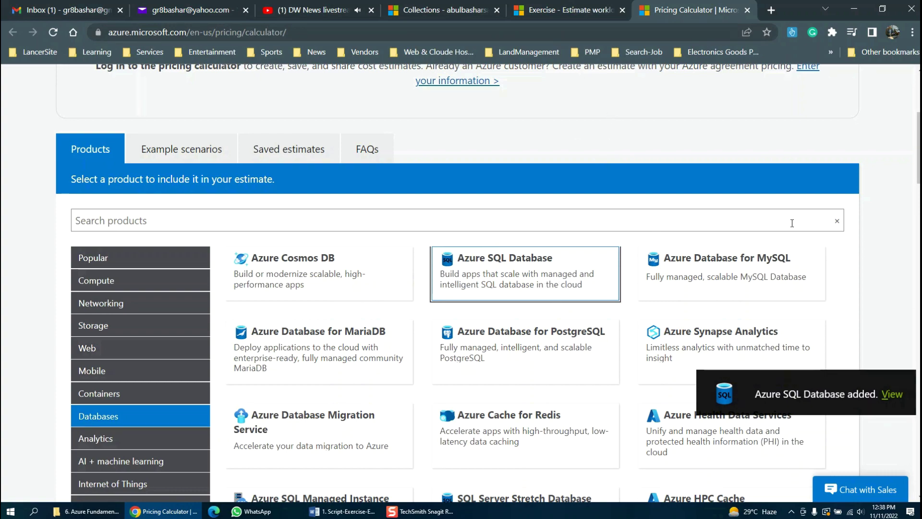
Remove the duplicate Azure SQL Database entry listed below Application Gateway from the estimate.
scroll(687, 224, down, 12)
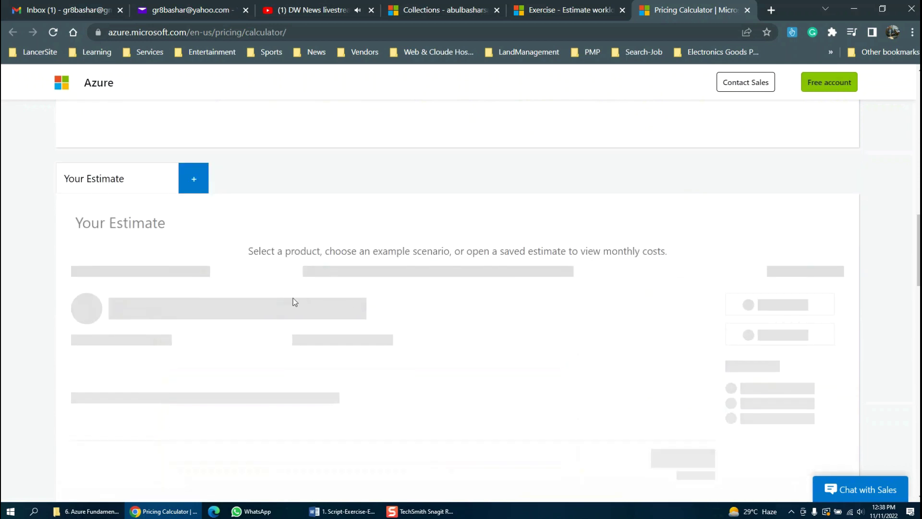
scroll(370, 329, down, 1)
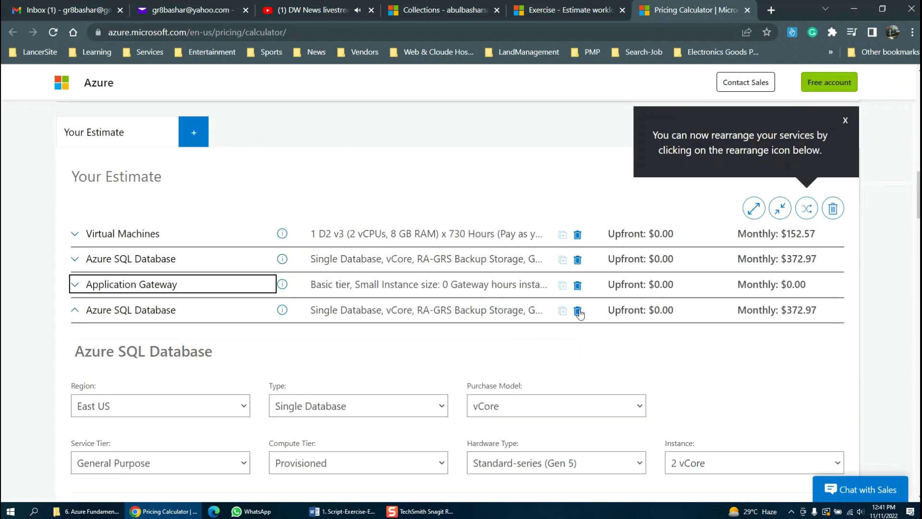
click(578, 311)
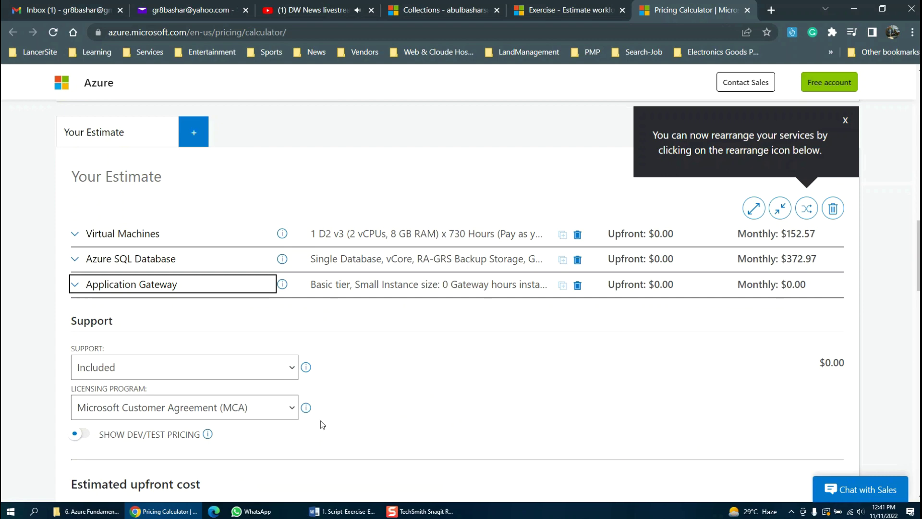
scroll(461, 403, down, 1)
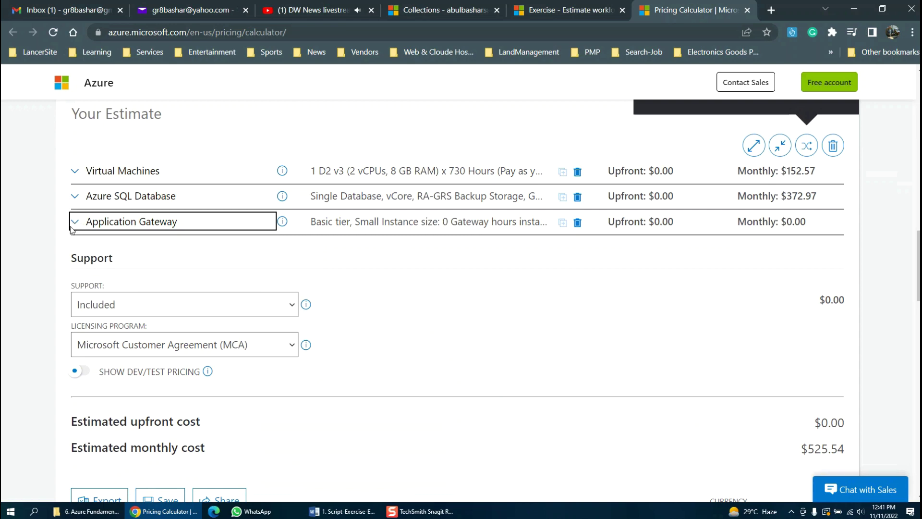
Check the exercise page's required Virtual Machines values and expand the Virtual Machines entry in the estimate.
key(ctrl+shift+Tab)
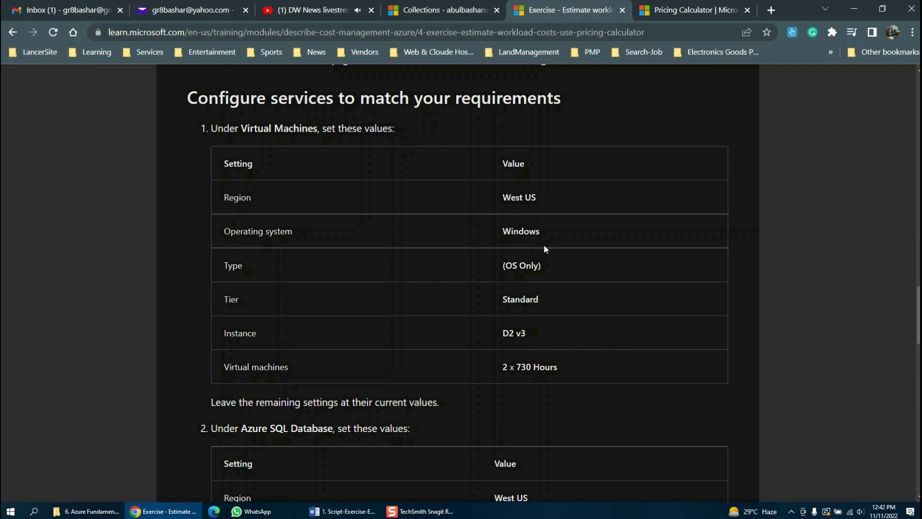
key(ctrl+Tab)
click(73, 174)
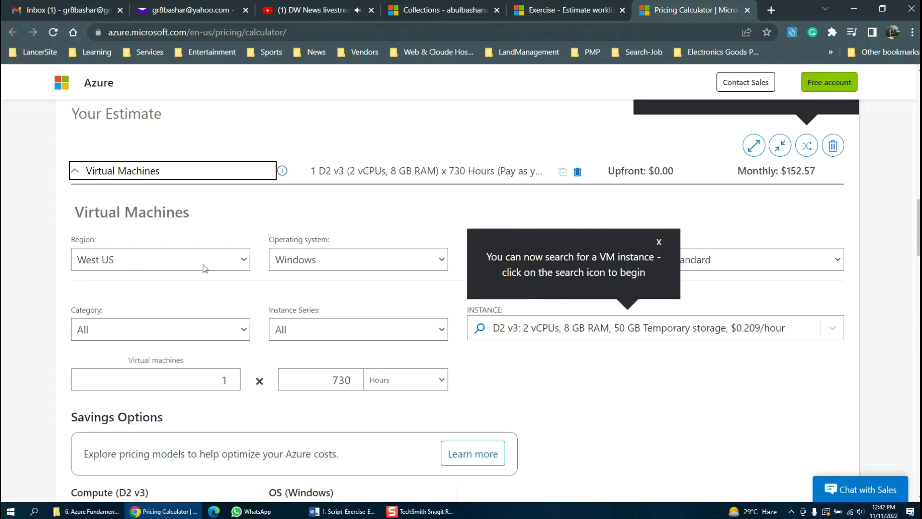
Review the virtual machine's region and operating system choices, keeping West US and Windows.
click(244, 260)
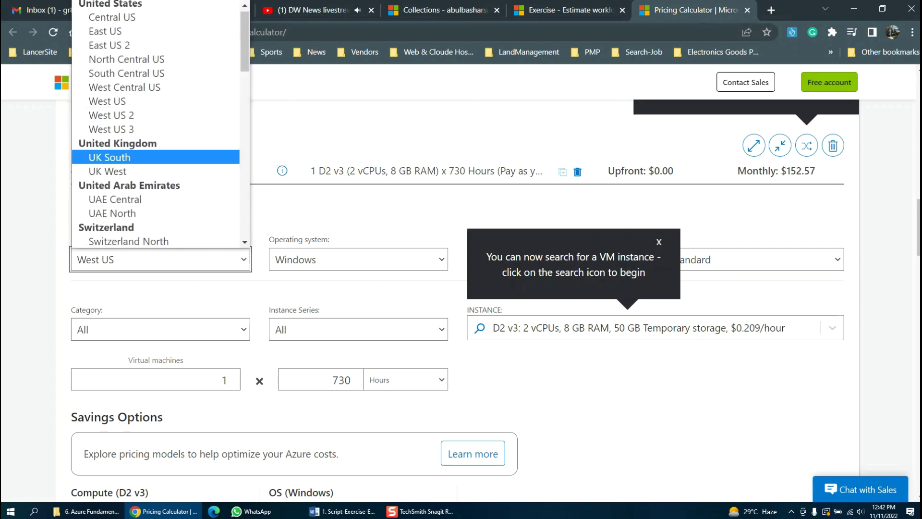
scroll(153, 144, down, 15)
scroll(154, 164, up, 15)
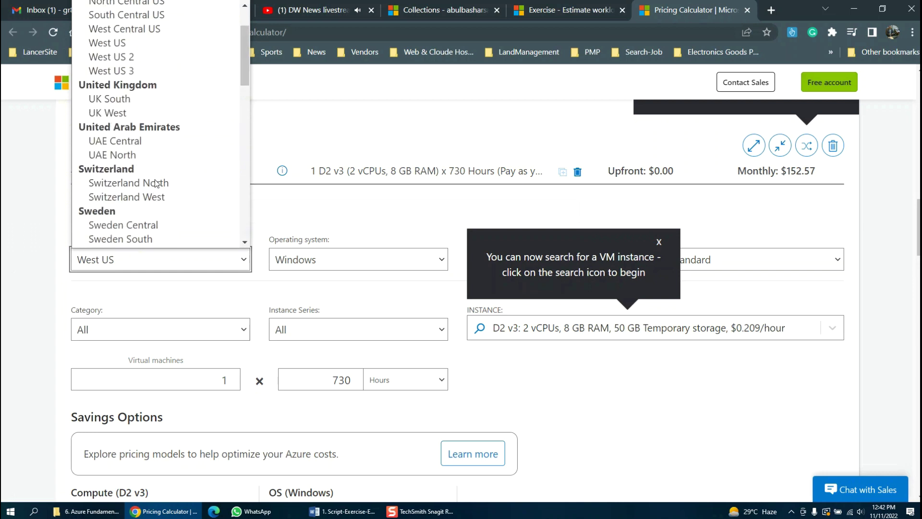
click(312, 155)
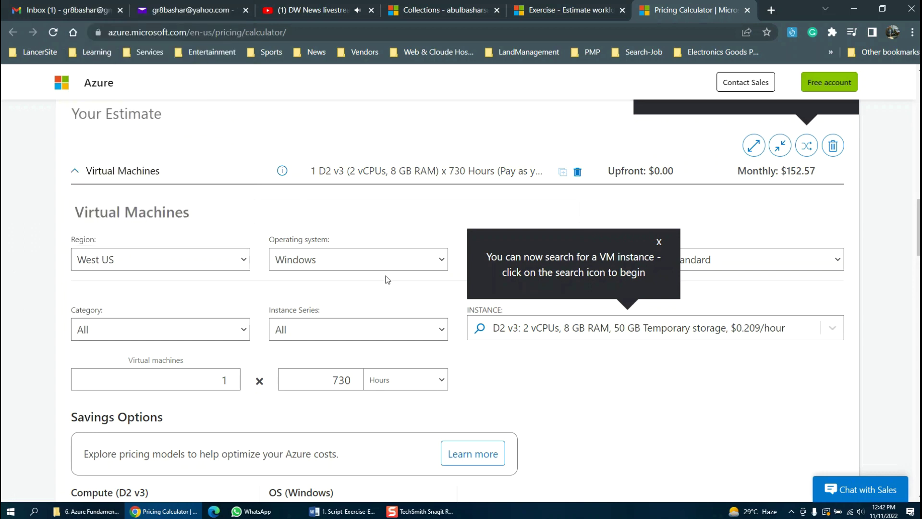
click(444, 263)
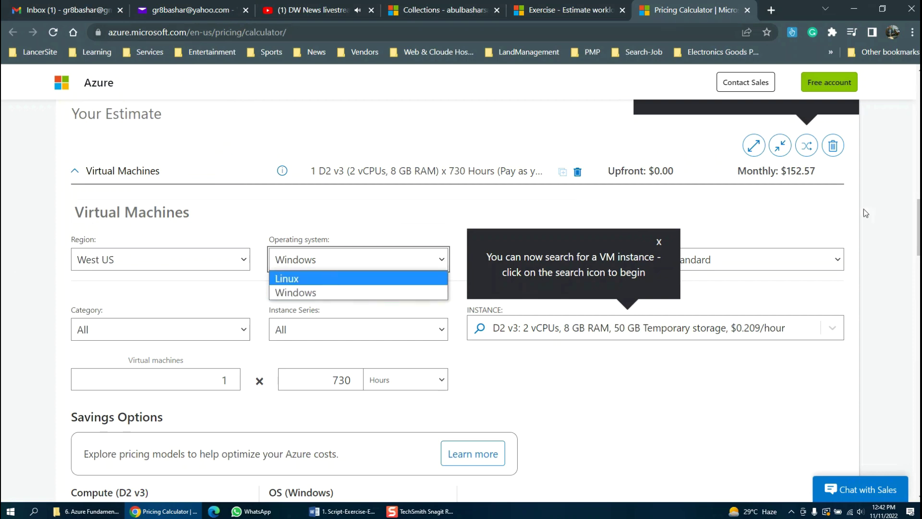
click(873, 217)
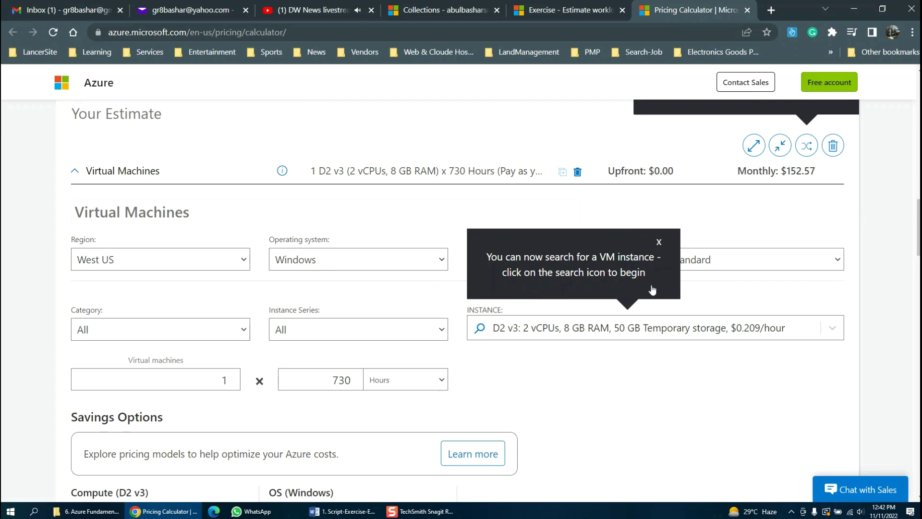
Dismiss the VM instance search tip and review the Type and Tier choices, keeping (OS Only) and Standard.
click(659, 241)
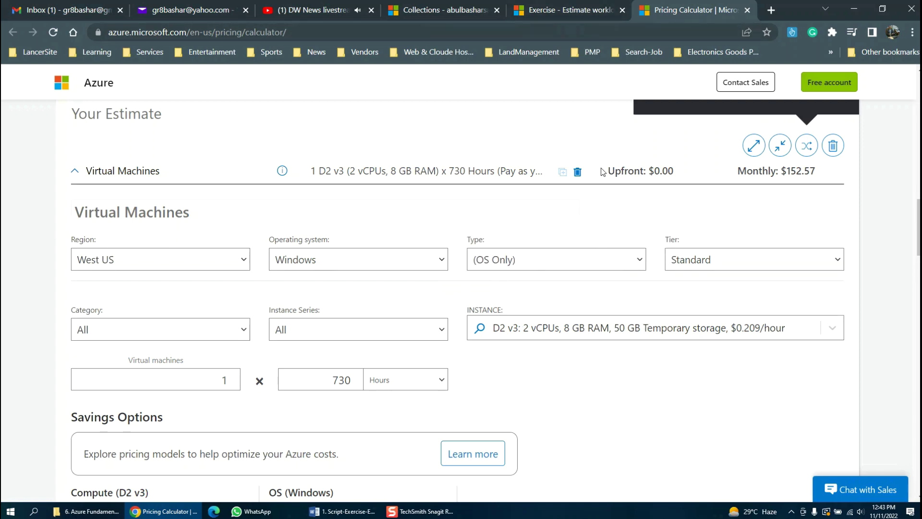
click(642, 258)
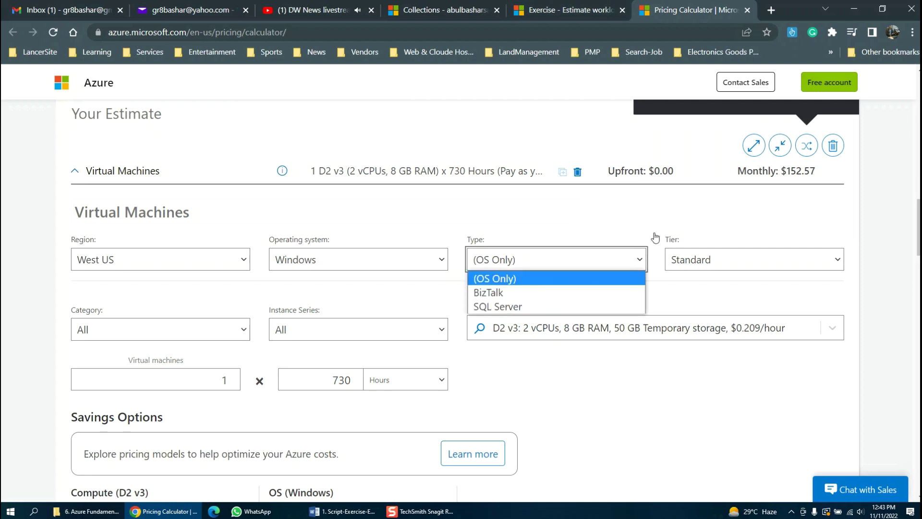
click(712, 213)
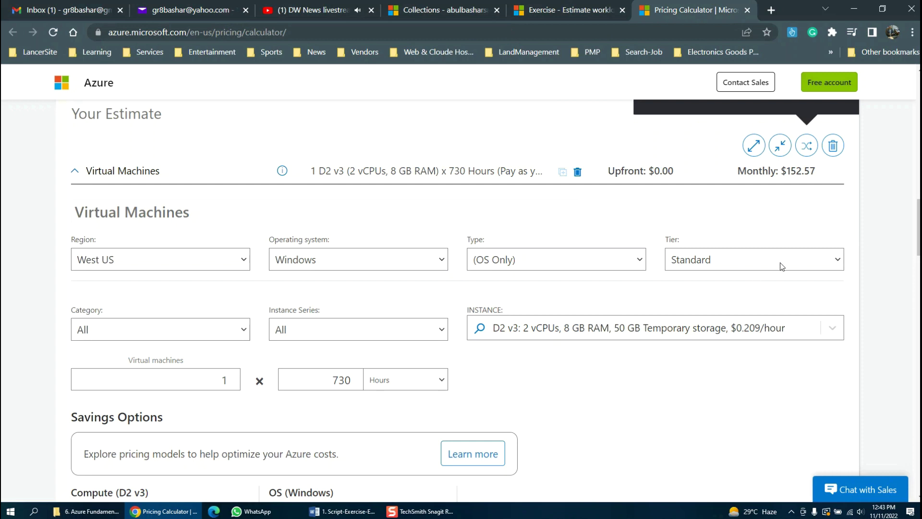
click(841, 259)
click(841, 260)
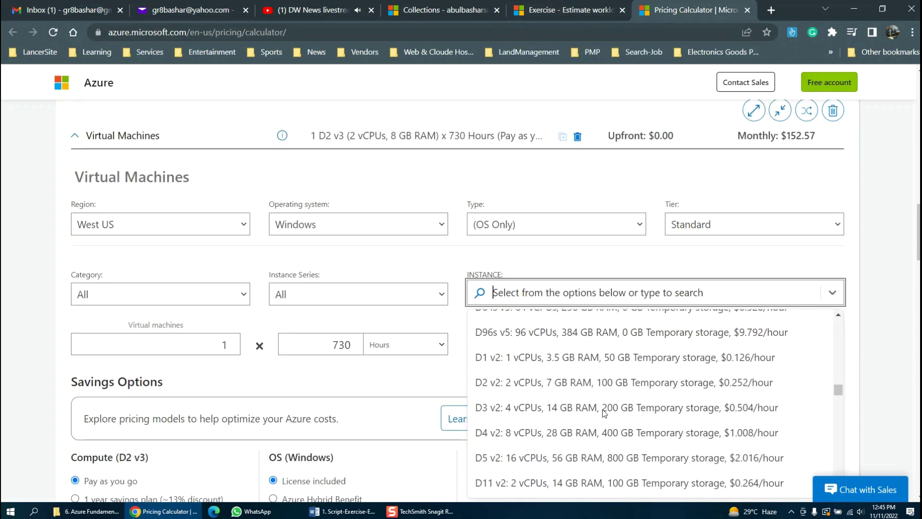
Browse the available VM instances and instance series, keeping the D2 v3 instance and the All series filter.
scroll(602, 409, down, 2)
scroll(602, 409, down, 3)
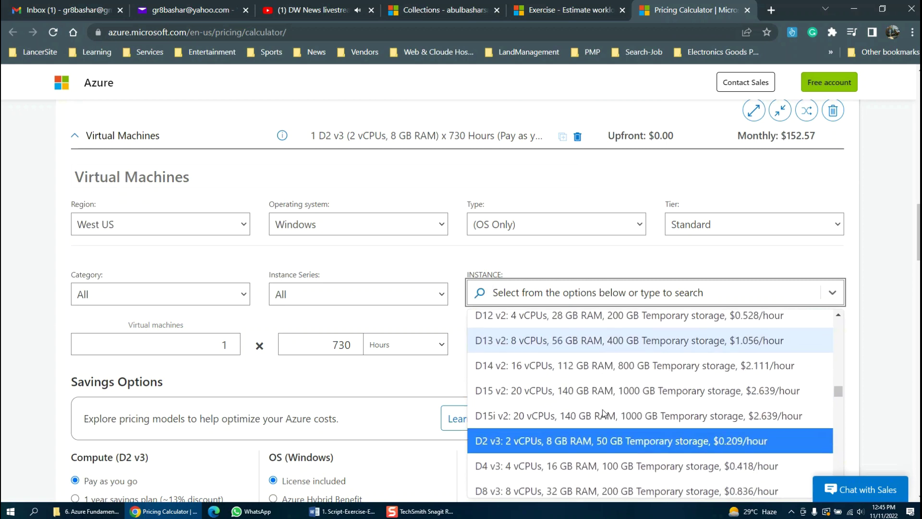
scroll(602, 409, down, 2)
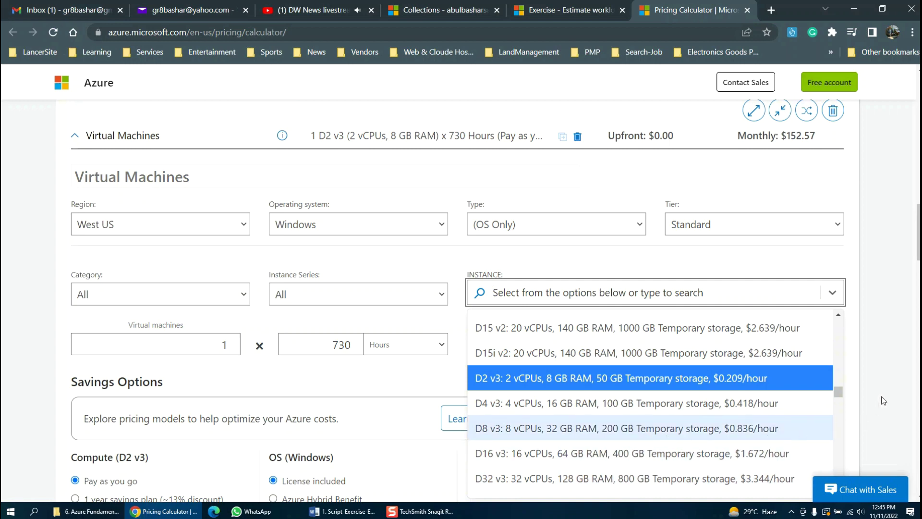
scroll(618, 427, down, 3)
scroll(619, 426, down, 6)
scroll(616, 427, down, 6)
scroll(616, 427, down, 2)
key(Escape)
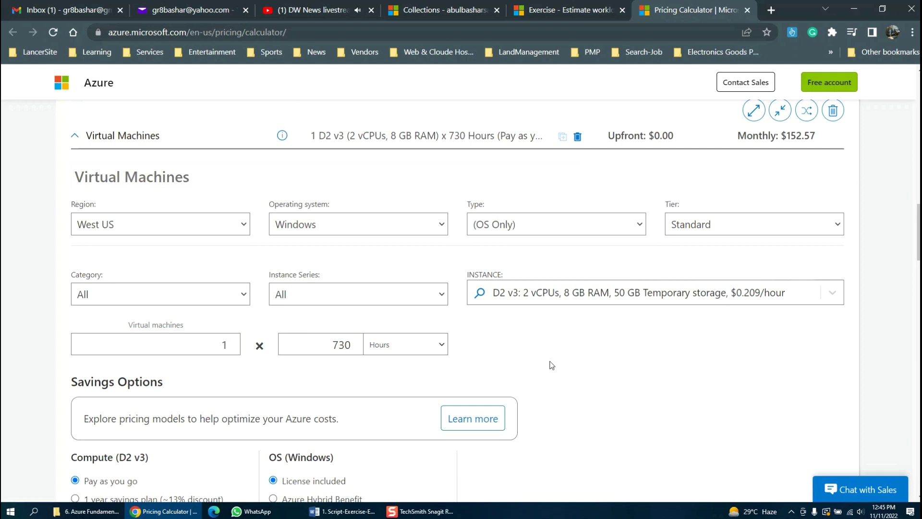
click(445, 297)
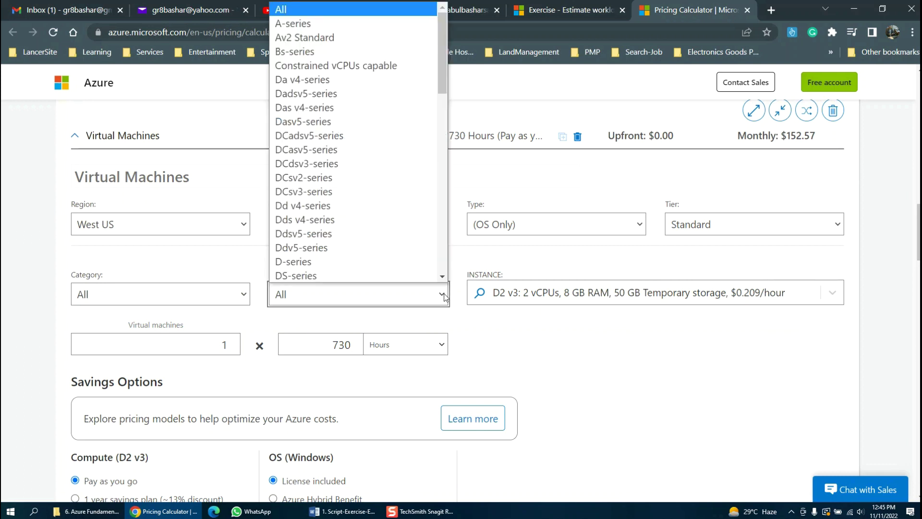
click(446, 298)
Set the number of virtual machines to 2, keeping 730 hours.
scroll(588, 372, down, 1)
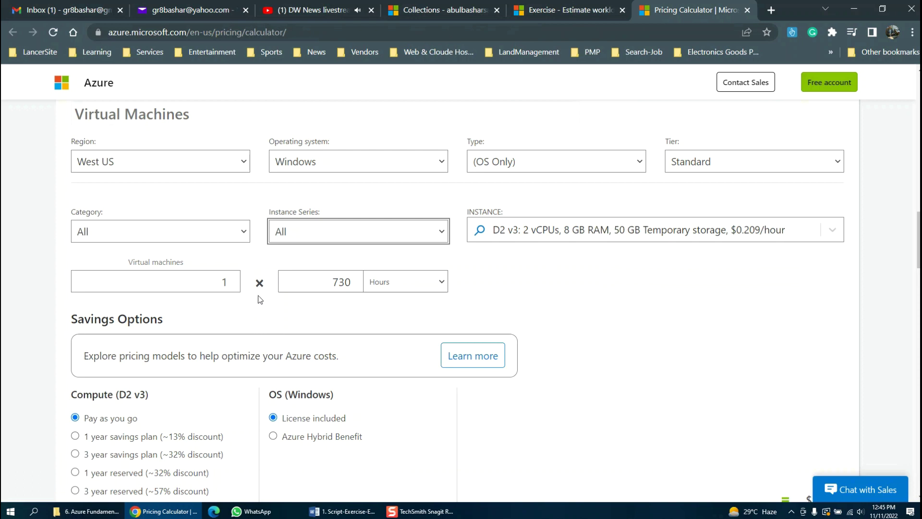
click(232, 278)
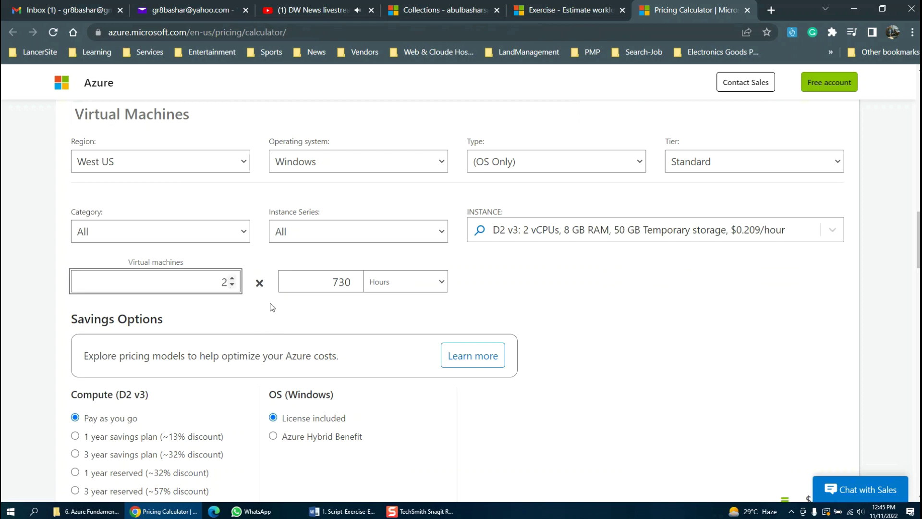
click(502, 289)
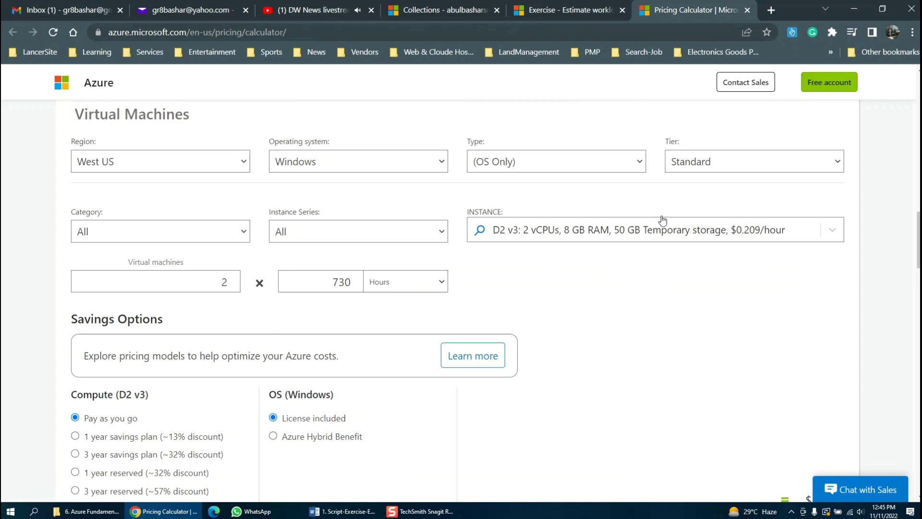
Check the exercise page's required Azure SQL Database values and expand the Azure SQL Database entry in the estimate.
key(ctrl+shift+Tab)
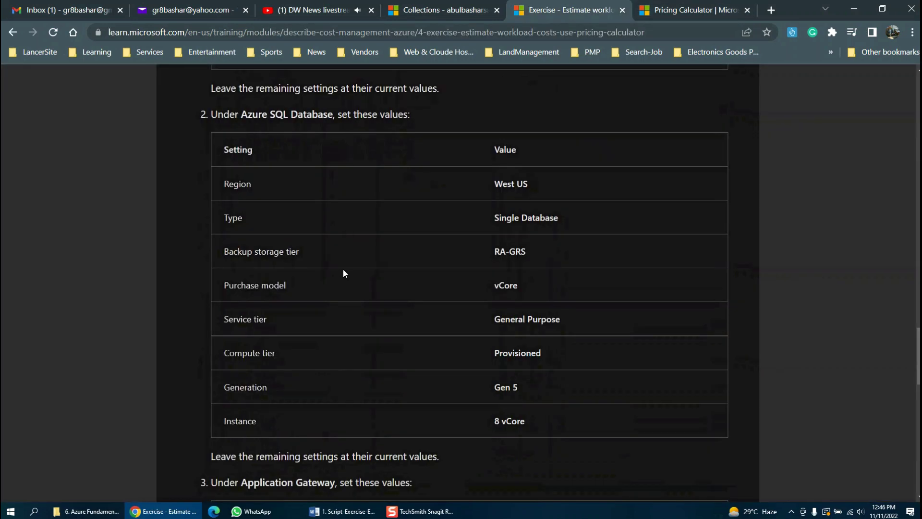
click(697, 13)
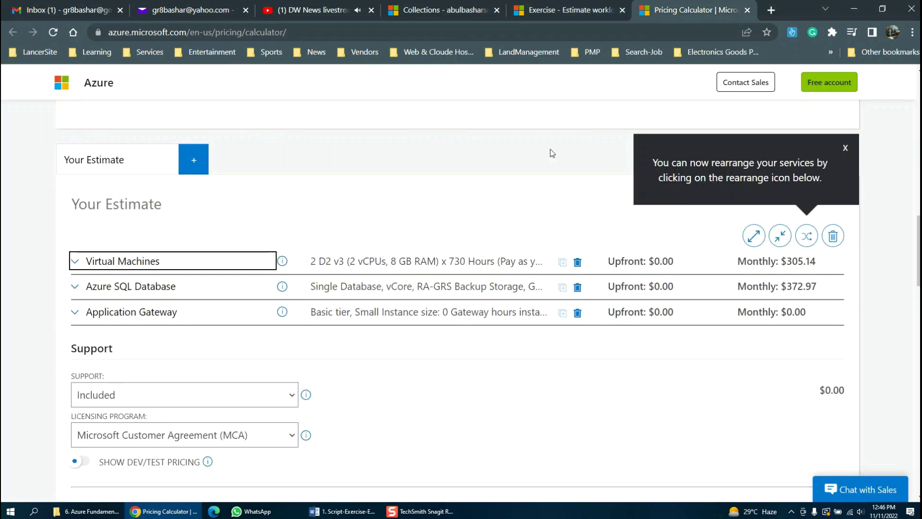
click(75, 290)
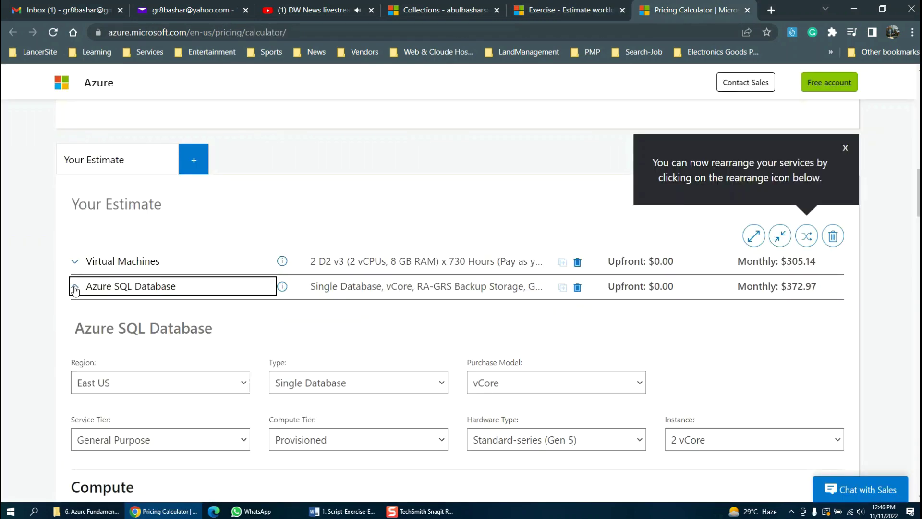
click(76, 289)
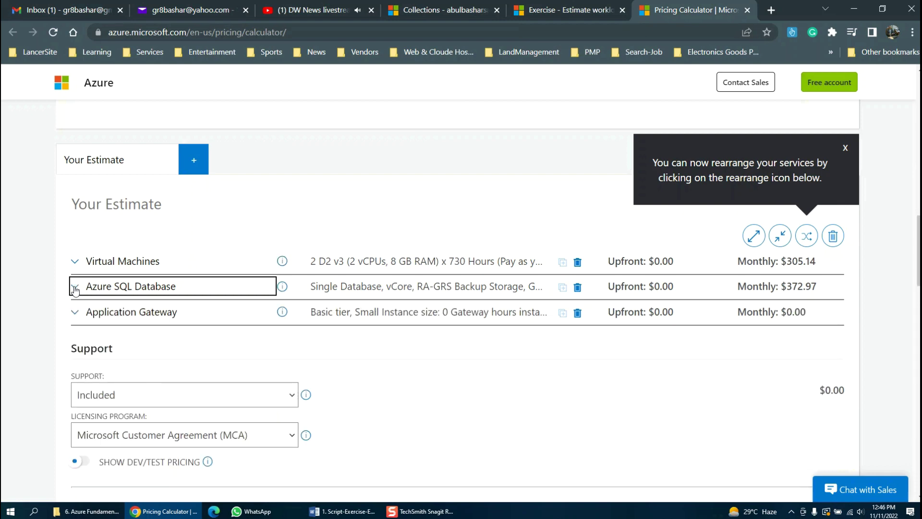
click(75, 289)
scroll(514, 400, down, 4)
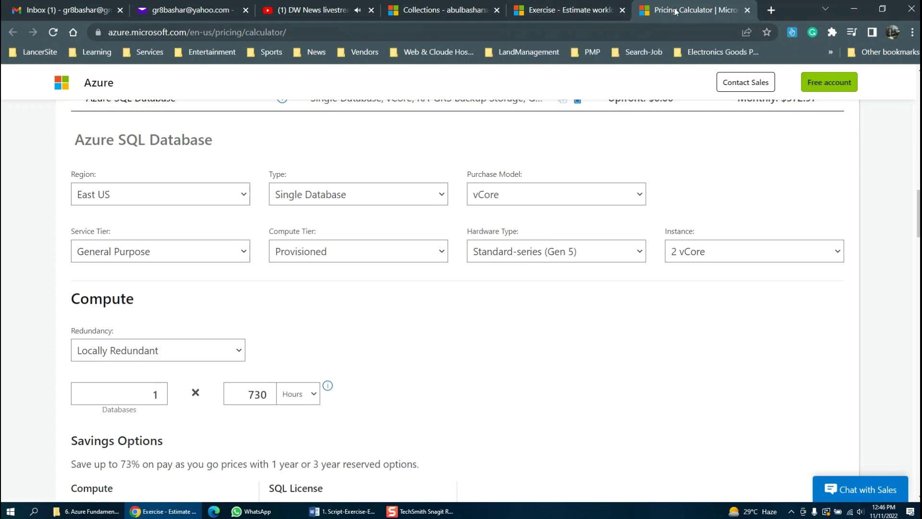
Set the Azure SQL Database region to West US and check the Type choices, keeping Single Database.
click(242, 195)
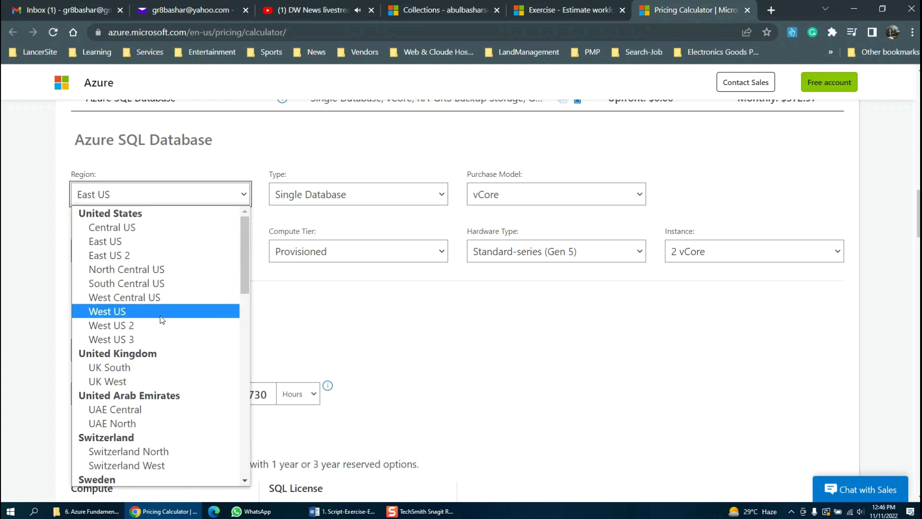
click(144, 317)
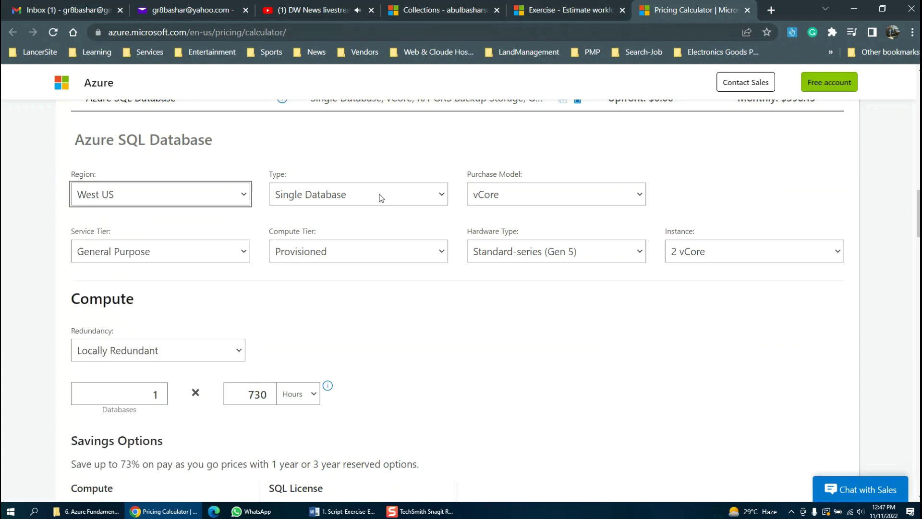
click(442, 195)
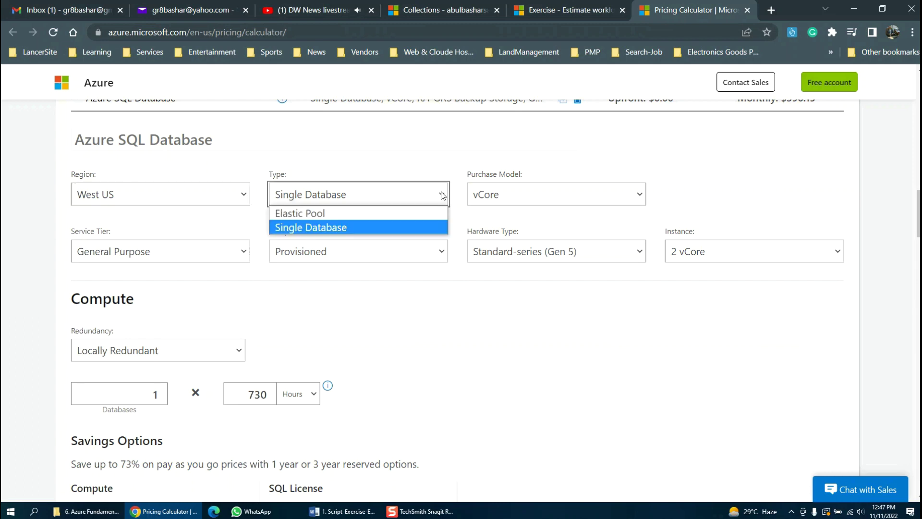
click(442, 195)
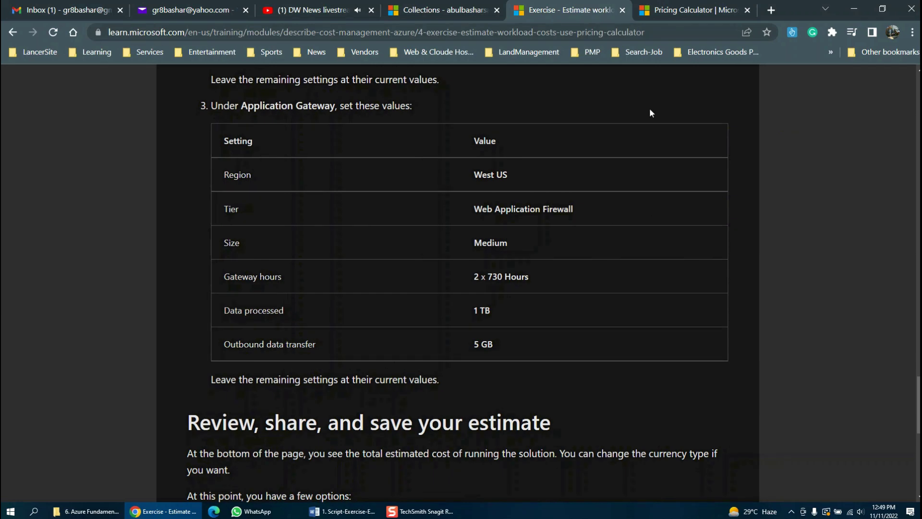
In the calculator's Application Gateway entry, set the region to West US and the tier to Web Application Firewall.
click(670, 11)
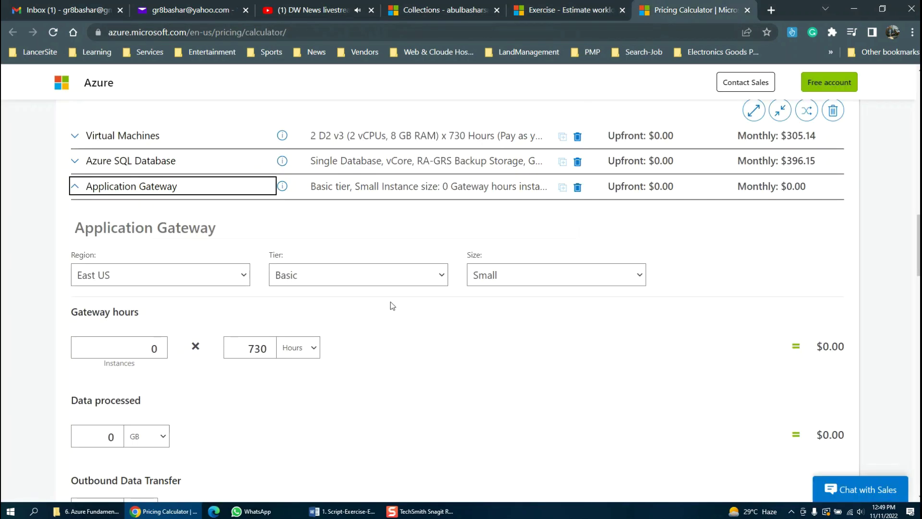
scroll(391, 302, down, 1)
click(228, 215)
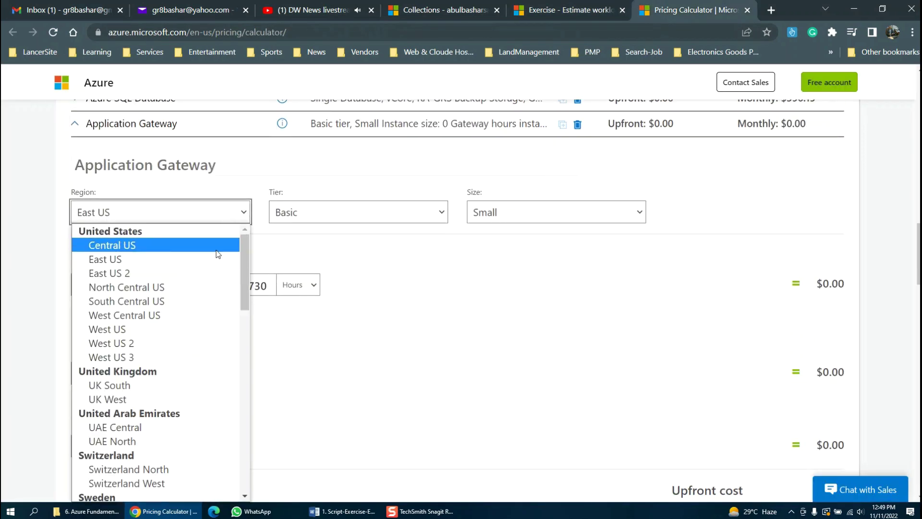
click(137, 331)
click(420, 218)
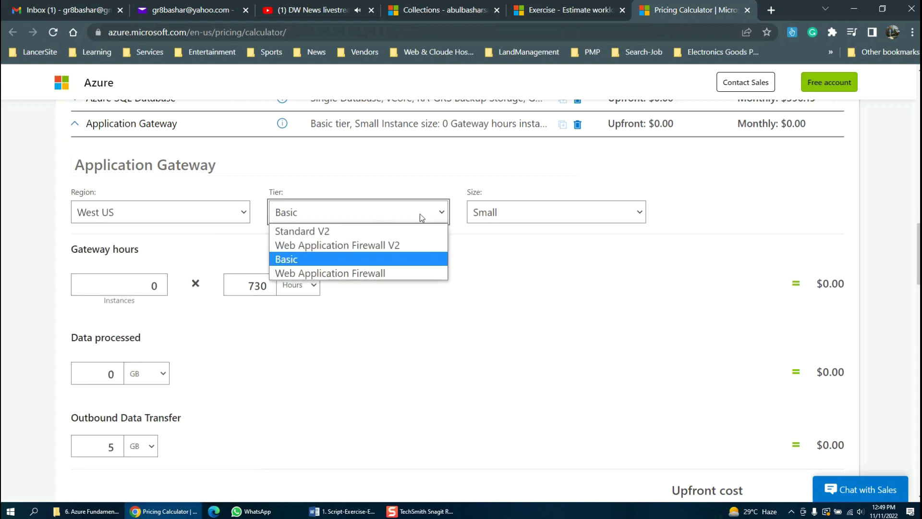
click(419, 214)
click(439, 212)
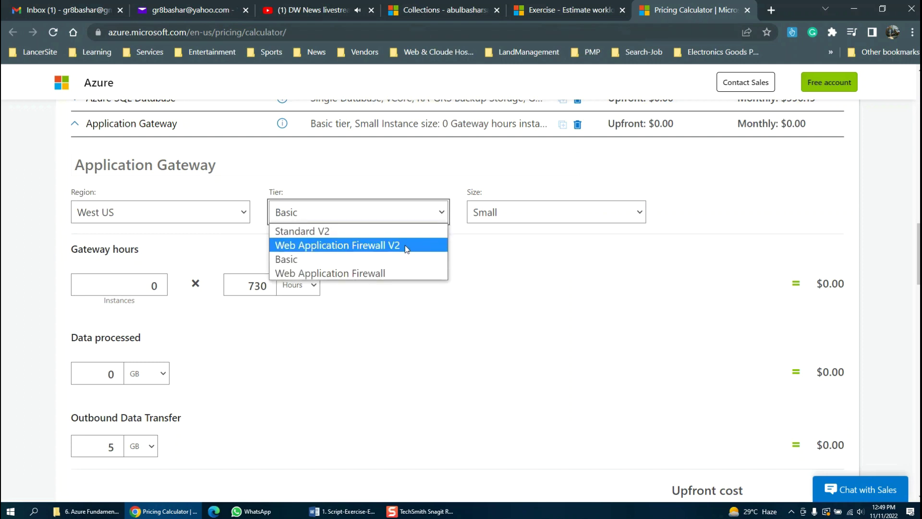
click(408, 272)
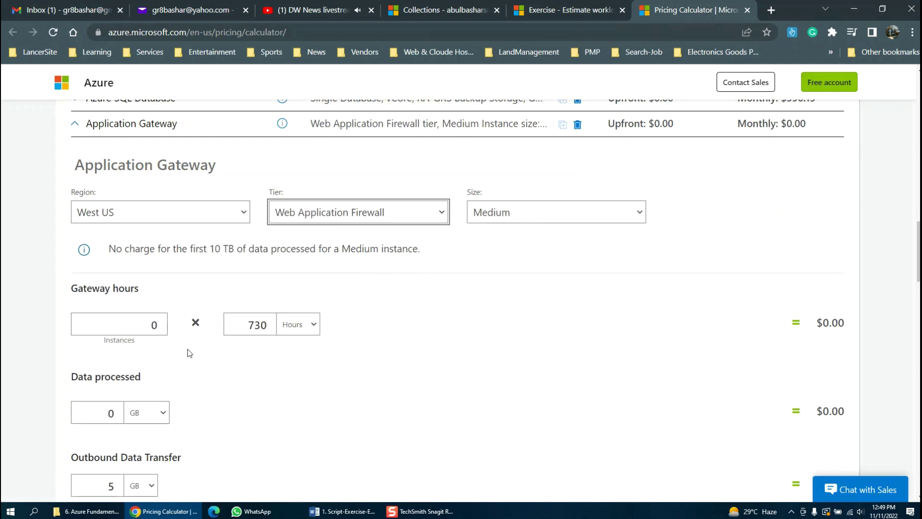
Set the Application Gateway's gateway hours to 2 instances, keeping 730 hours.
click(162, 320)
click(163, 320)
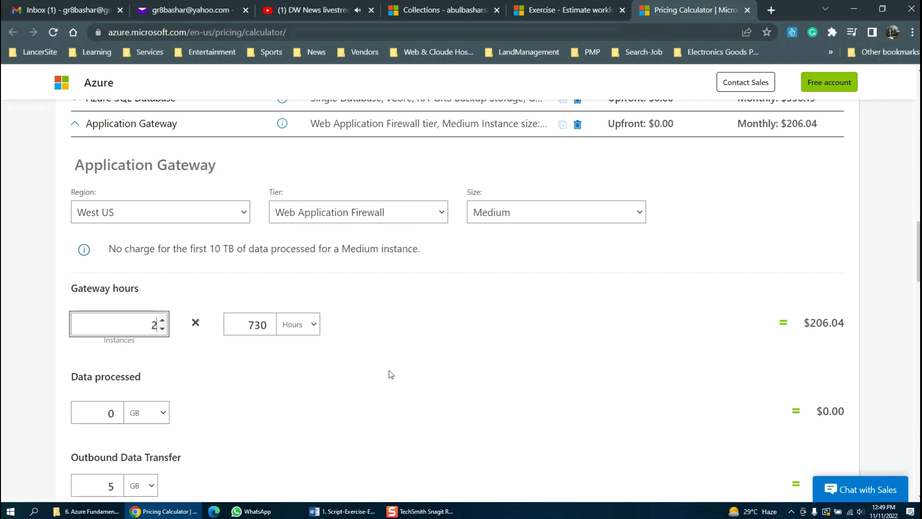
click(402, 370)
Set the Application Gateway's data processed to 1 TB.
scroll(400, 371, down, 3)
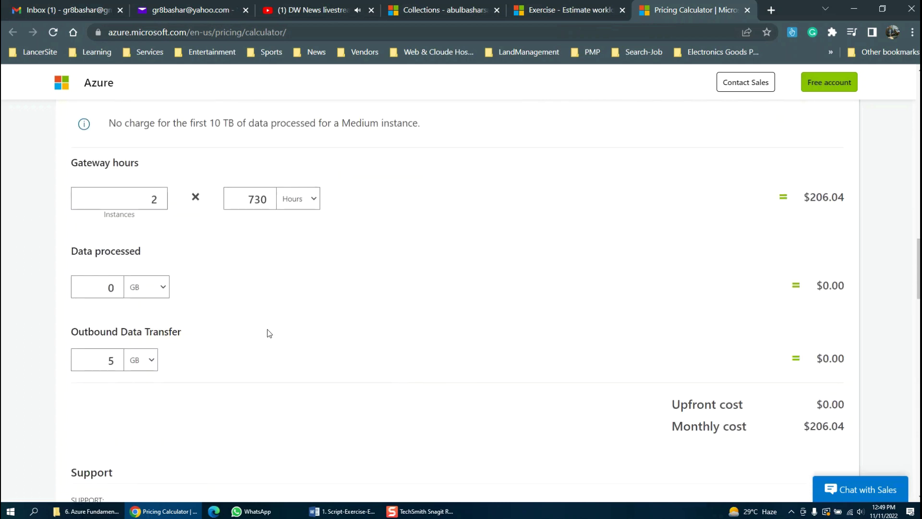
click(119, 284)
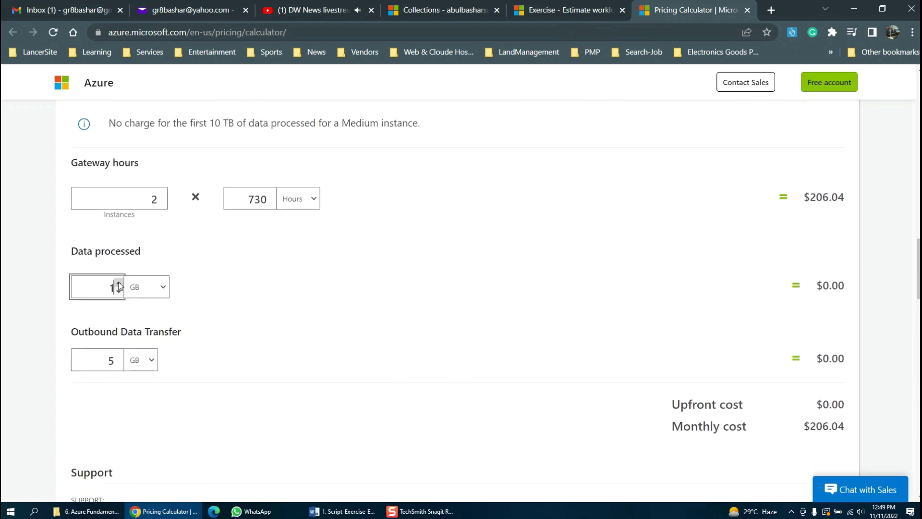
click(163, 289)
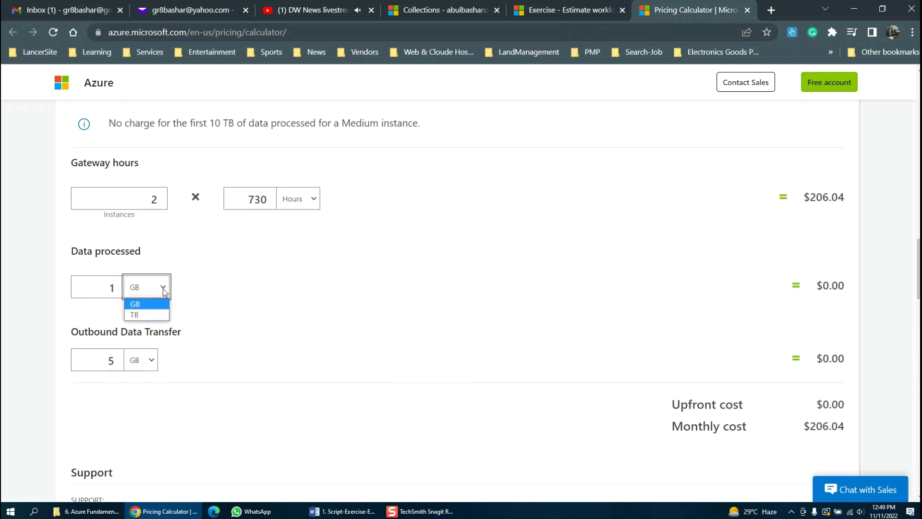
click(140, 315)
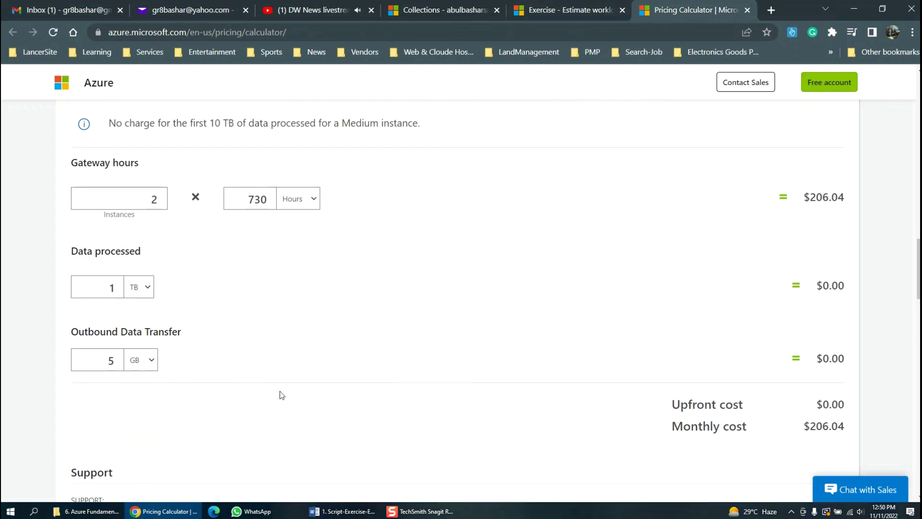
Set the estimate's support plan to Standard.
scroll(393, 412, down, 3)
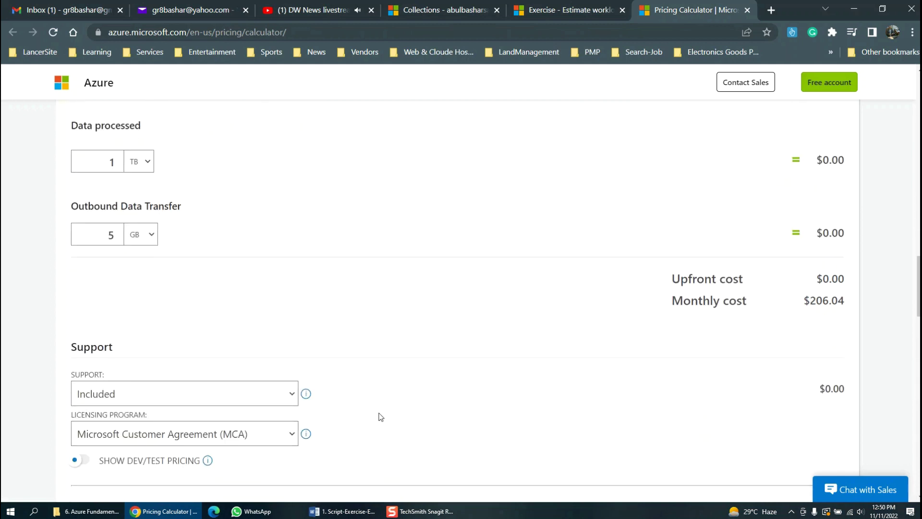
scroll(375, 416, down, 3)
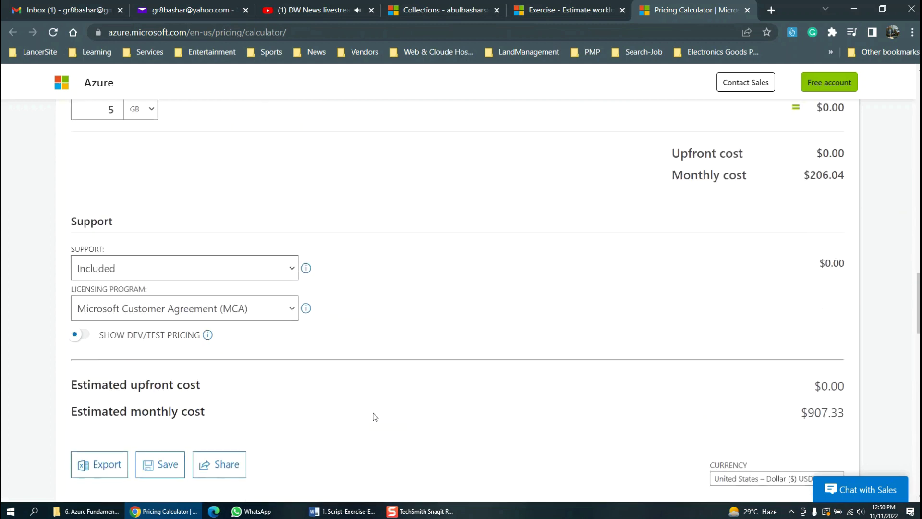
click(293, 270)
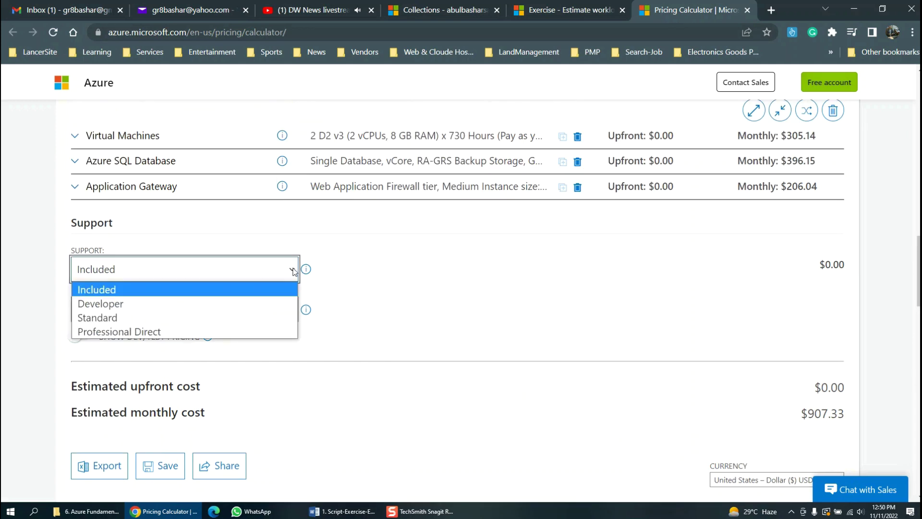
click(189, 321)
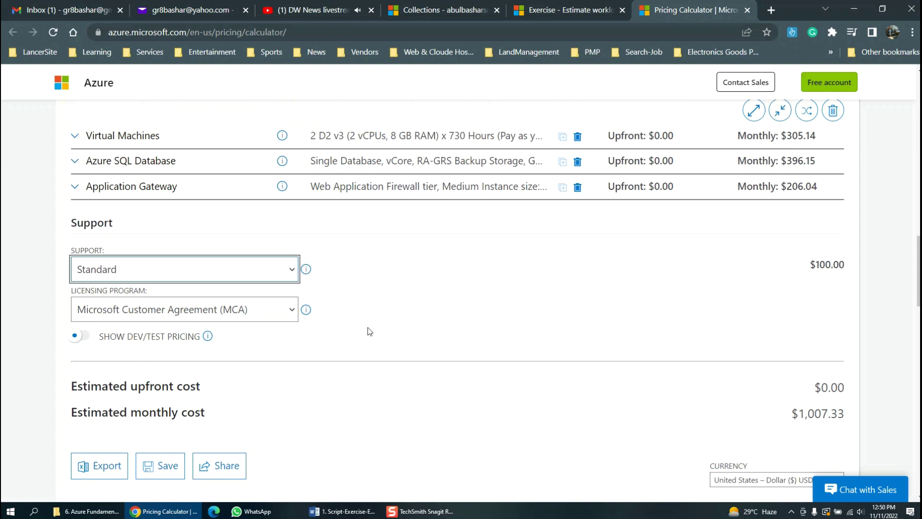
Review the Support and Licensing Program choices, keeping Standard and Microsoft Customer Agreement (MCA).
scroll(367, 330, down, 1)
click(292, 209)
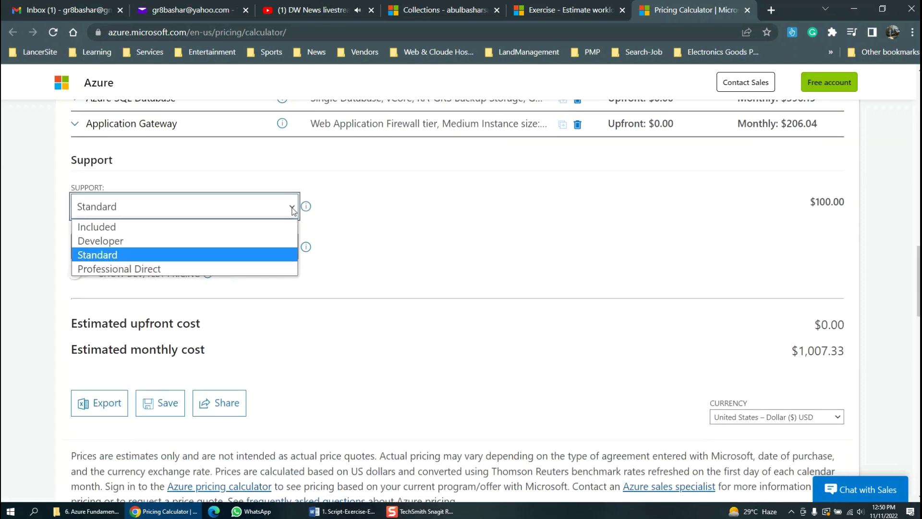
click(292, 210)
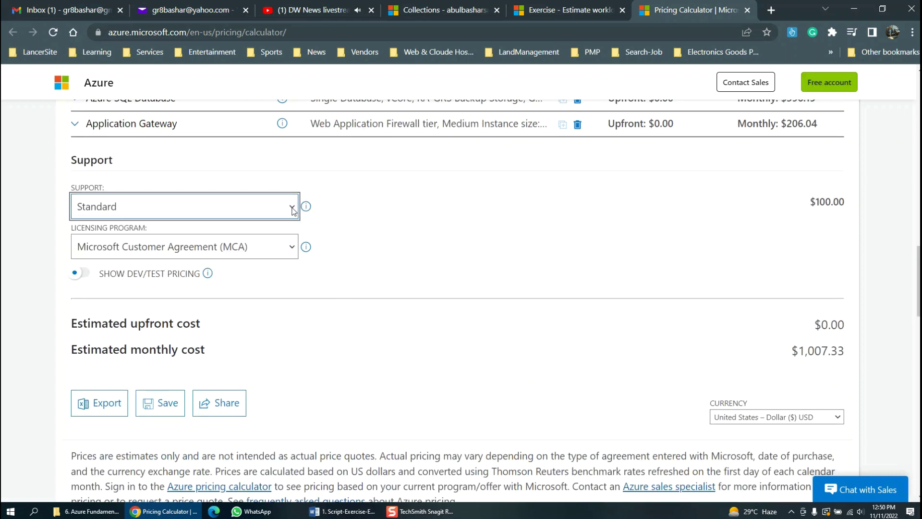
click(293, 247)
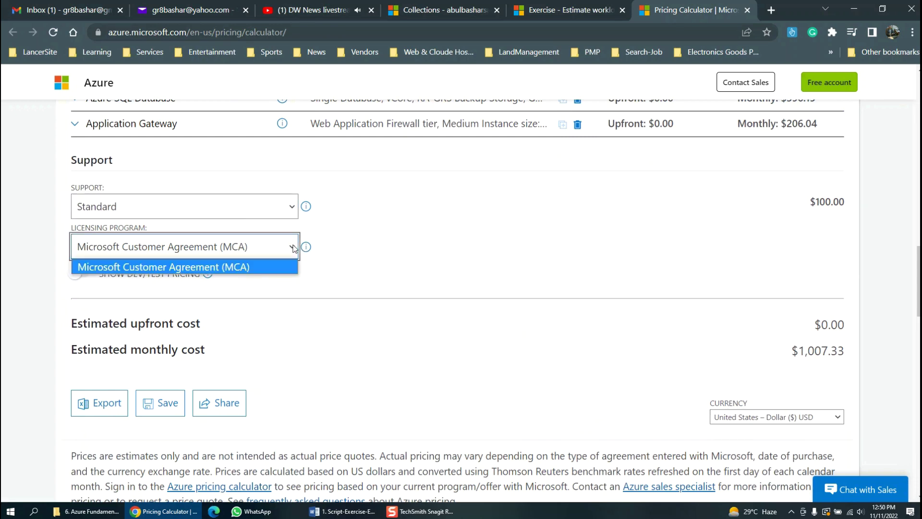
scroll(128, 302, down, 3)
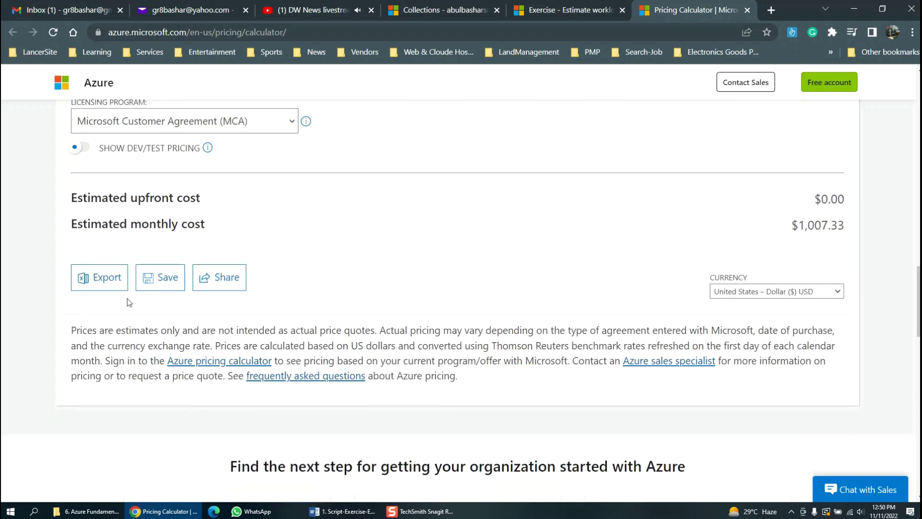
Export the estimate as the Excel worksheet ExportedEstimate in the Downloads folder.
click(100, 277)
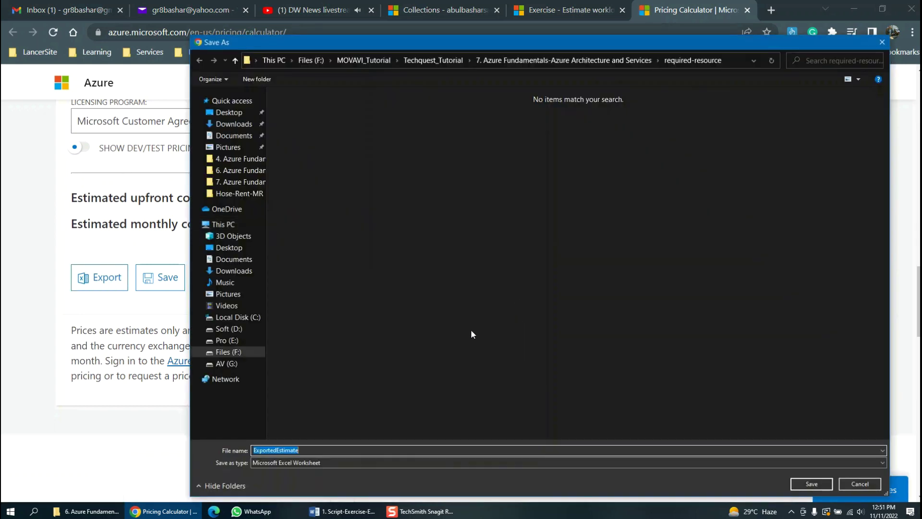
click(236, 124)
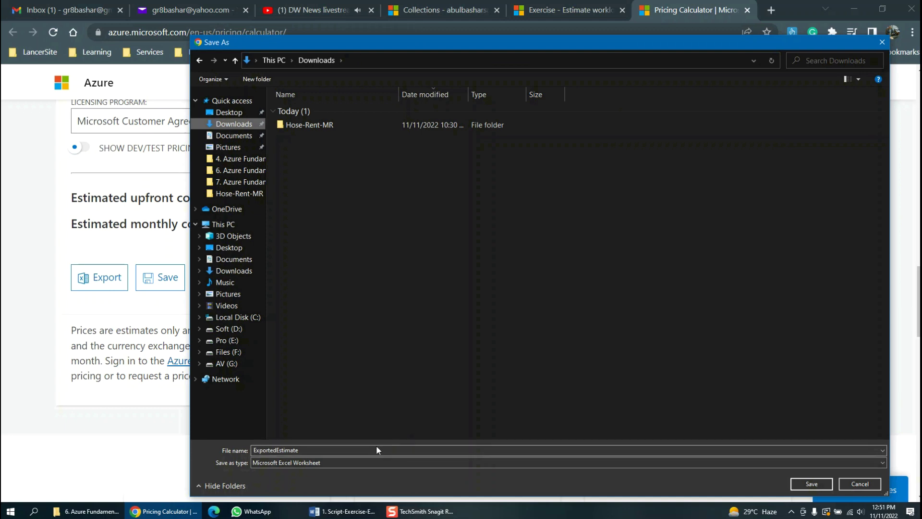
click(812, 483)
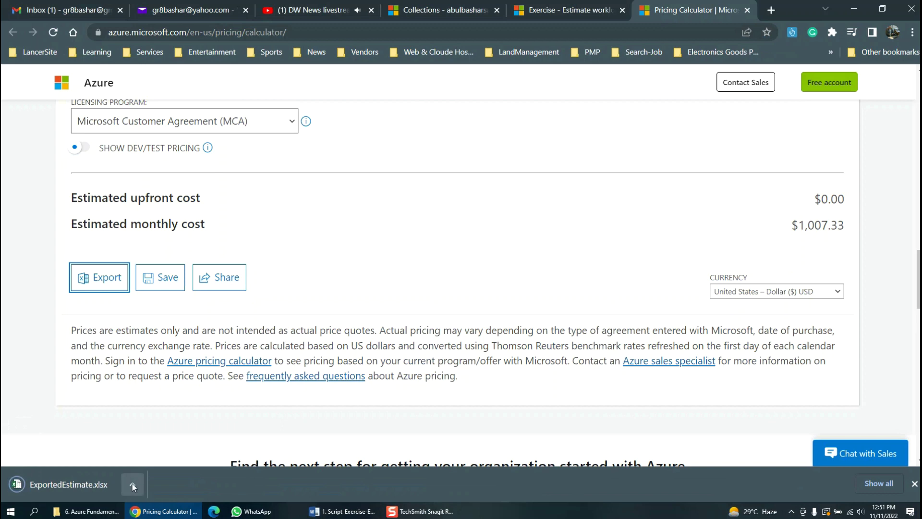
Locate the downloaded ExportedEstimate.xlsx in its folder, open it in Excel and enable editing.
click(132, 483)
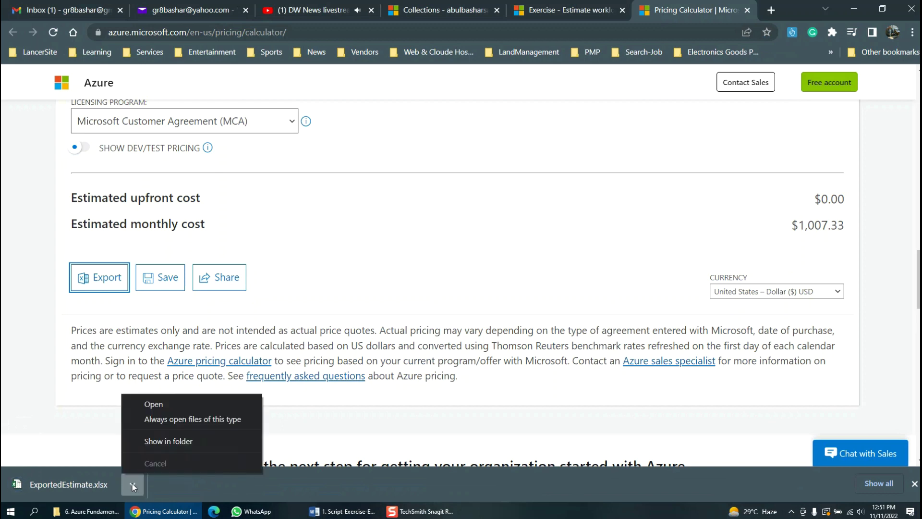
click(170, 441)
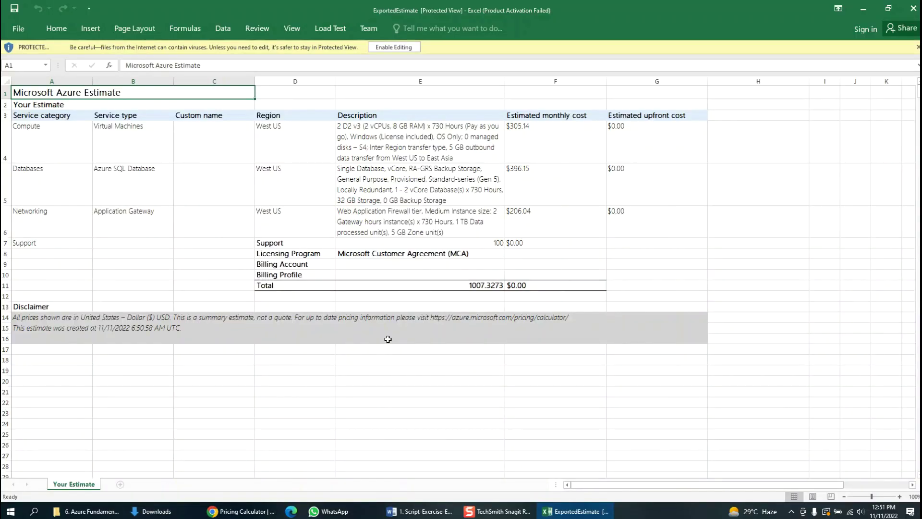
click(396, 47)
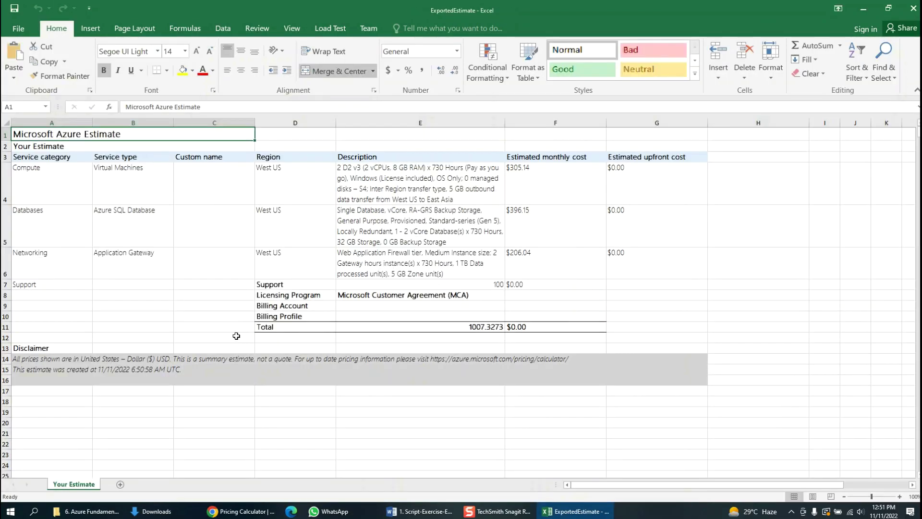
Review the exported estimate's Compute, Databases and Networking rows, including the Application Gateway's estimated upfront cost.
click(37, 181)
click(51, 231)
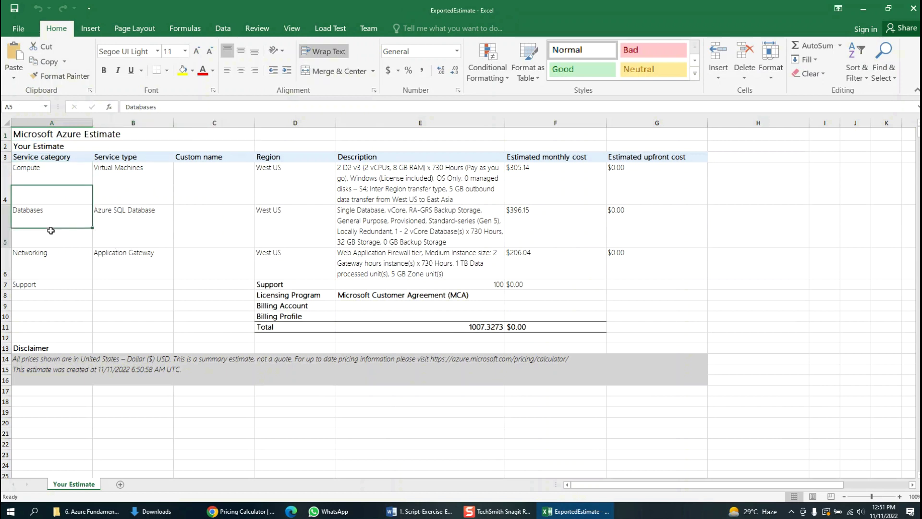
click(59, 263)
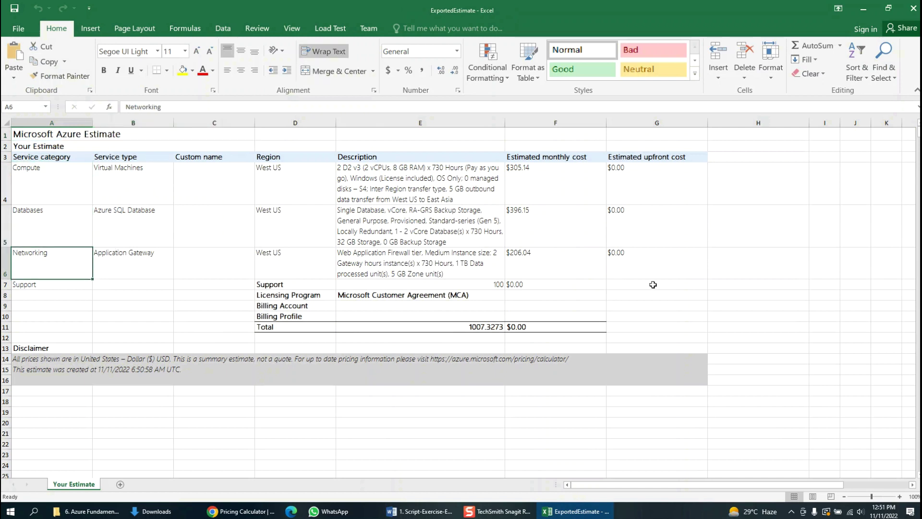
click(615, 268)
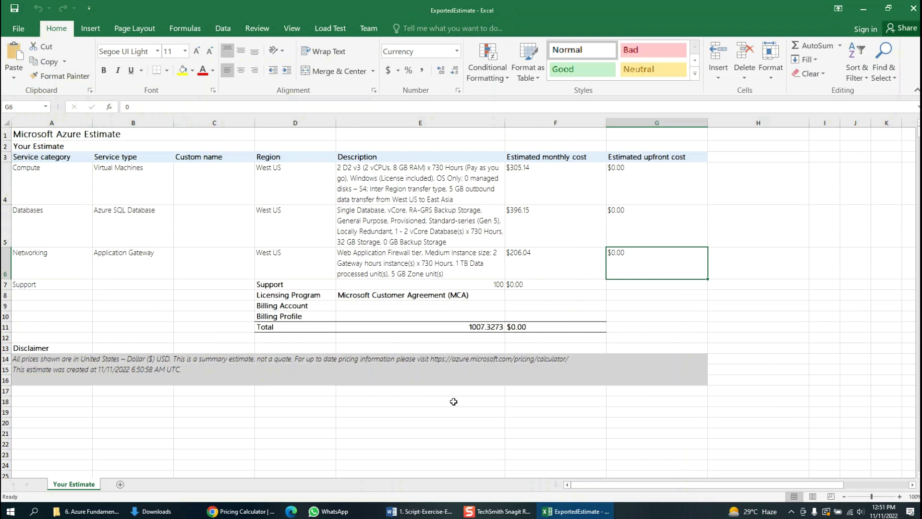